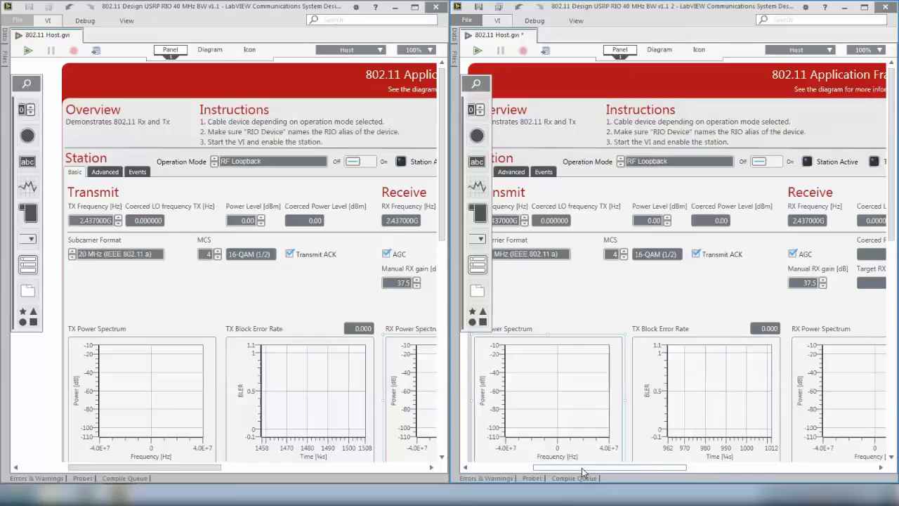
# - Change the second host's RIO Device alias to RIO2
pyautogui.moveTo(581, 469); pyautogui.dragTo(704, 469)
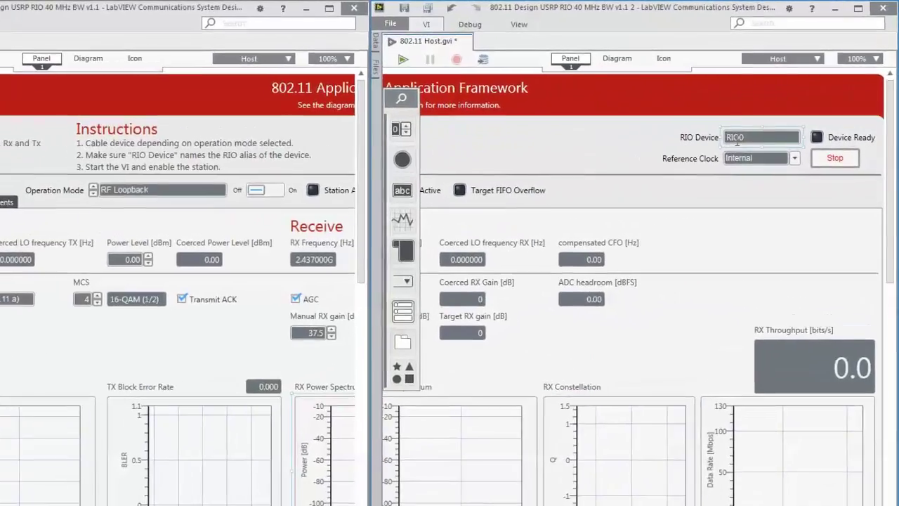
pyautogui.click(767, 125)
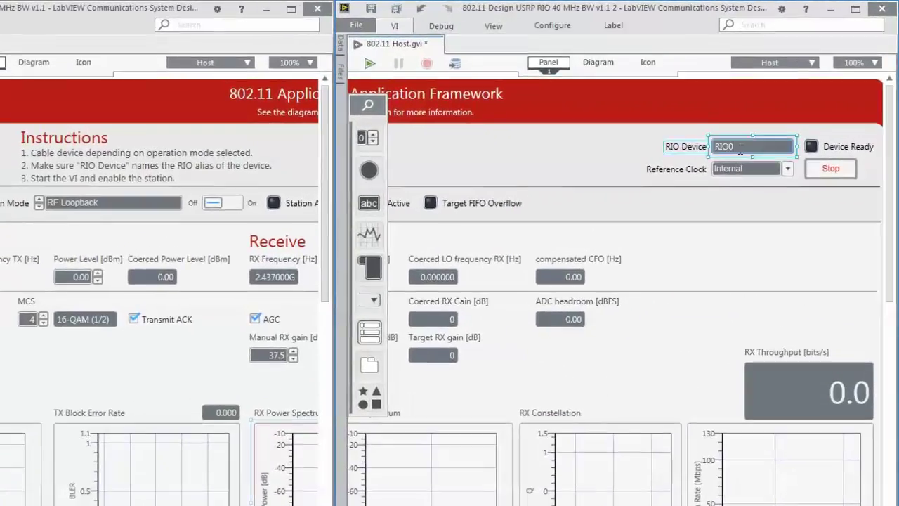
pyautogui.write('2')
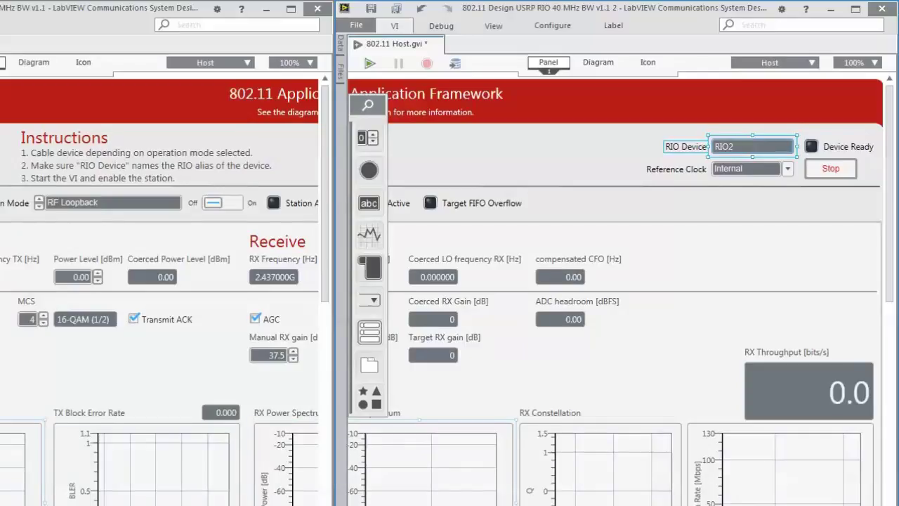
pyautogui.hscroll(10, 196, 217)
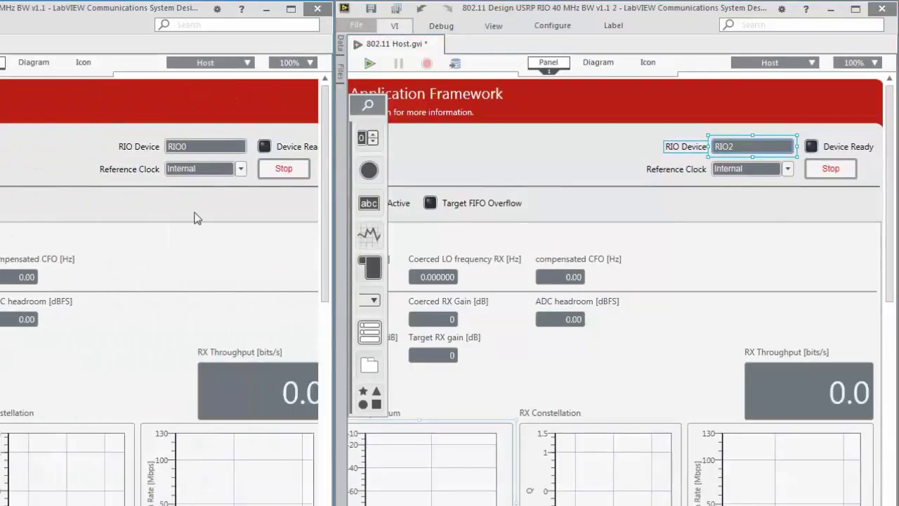
# - Change the first host's RIO Device alias to RIO1
pyautogui.click(209, 147)
pyautogui.press('BackSpace')
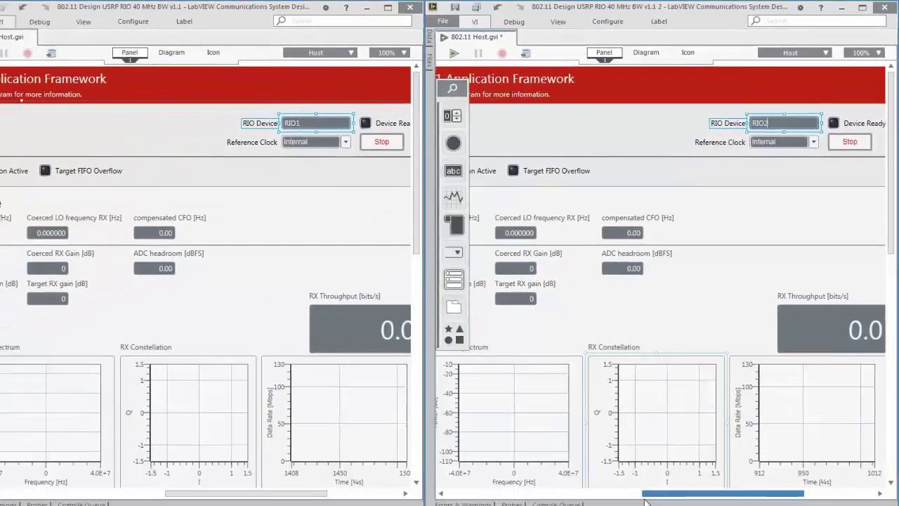
pyautogui.moveTo(674, 467); pyautogui.dragTo(559, 478)
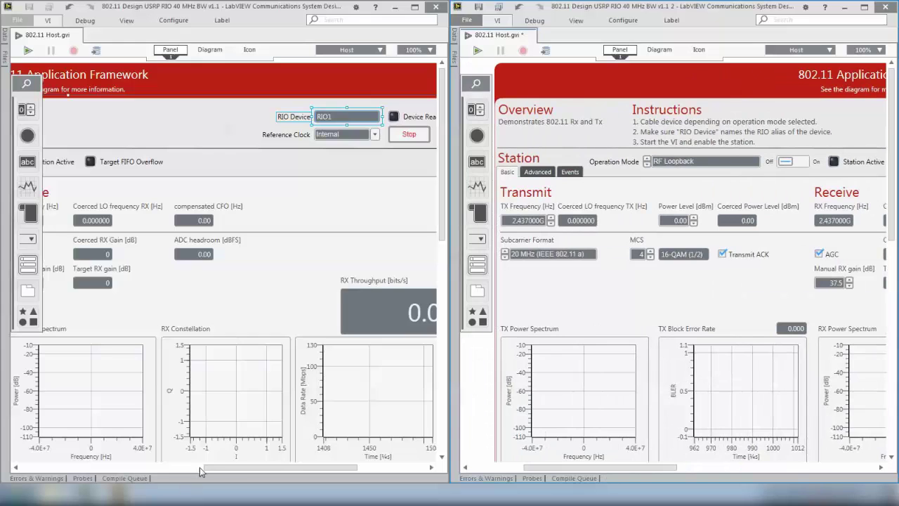
# - Choose RF Multi Station in the Operation Mode ring of the first host, then the second
pyautogui.moveTo(241, 467); pyautogui.dragTo(113, 479)
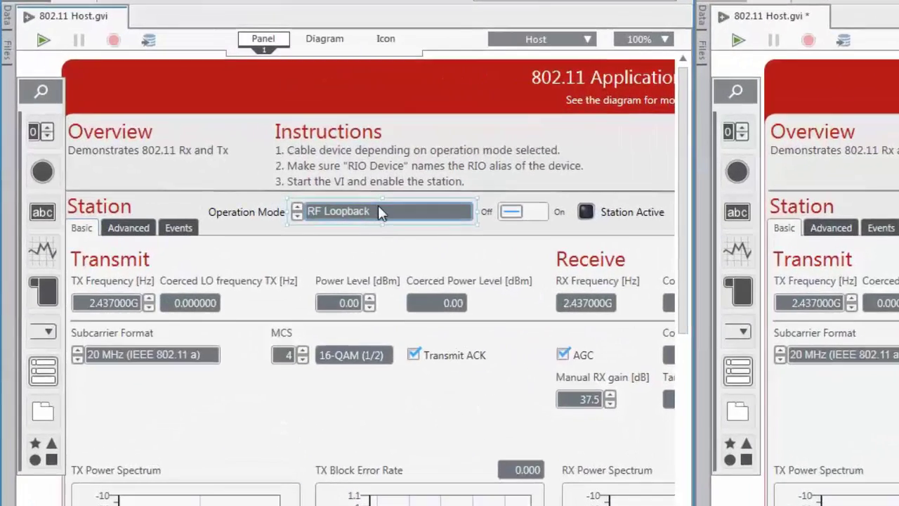
pyautogui.click(288, 175)
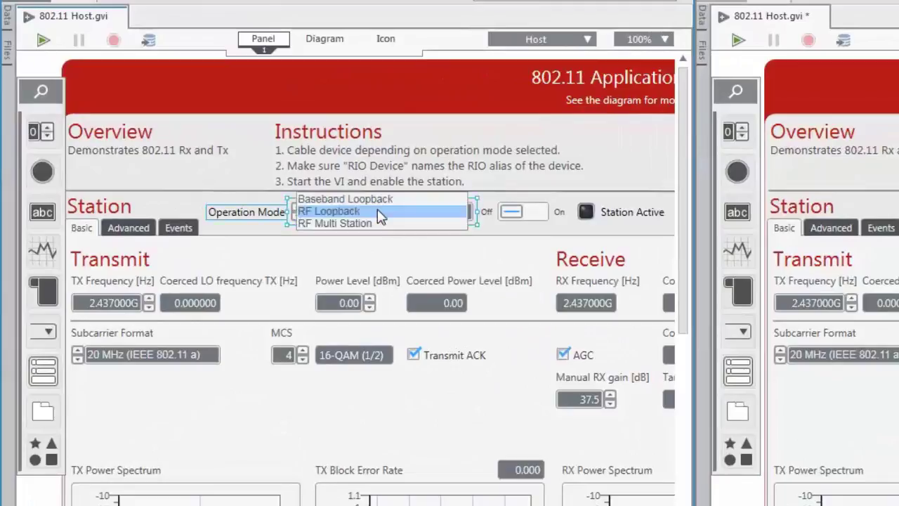
pyautogui.click(377, 223)
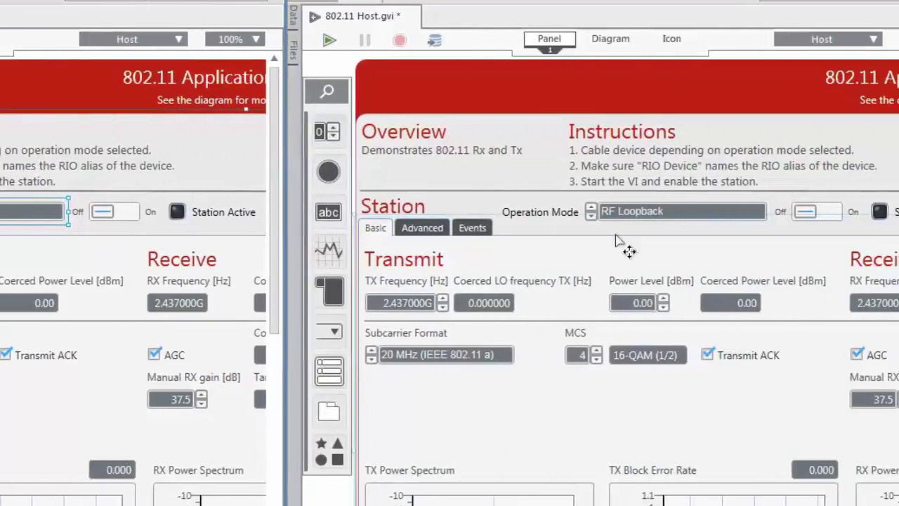
pyautogui.click(653, 212)
pyautogui.click(654, 225)
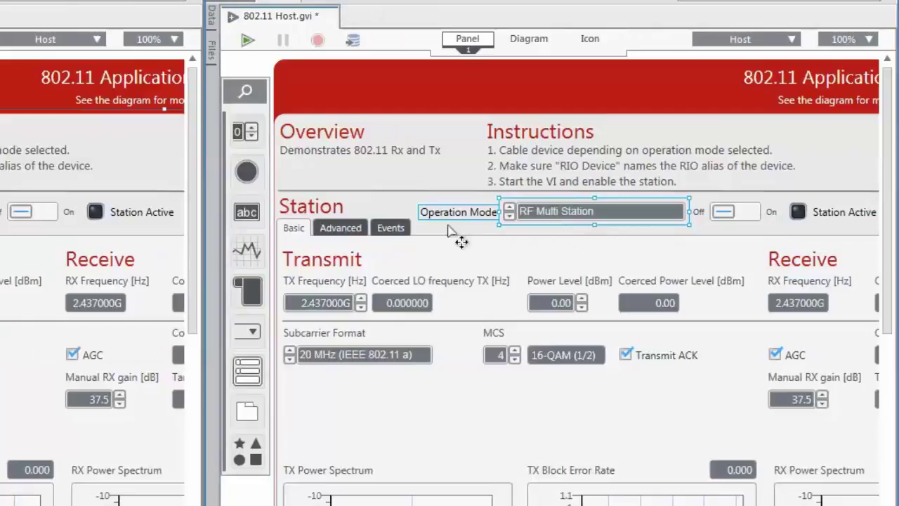
# - Review both hosts' Advanced tab MAC settings, comparing device and destination MAC last bytes
pyautogui.click(363, 230)
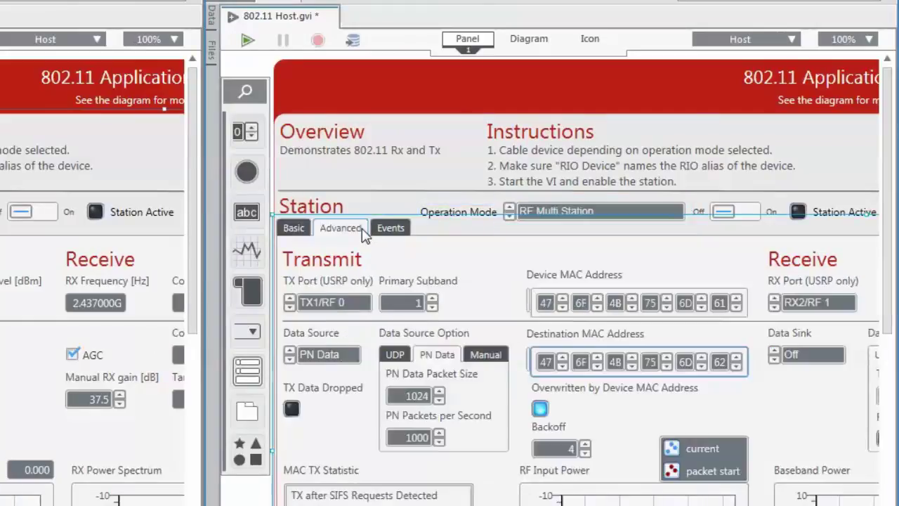
pyautogui.click(546, 360)
pyautogui.click(545, 406)
pyautogui.click(590, 434)
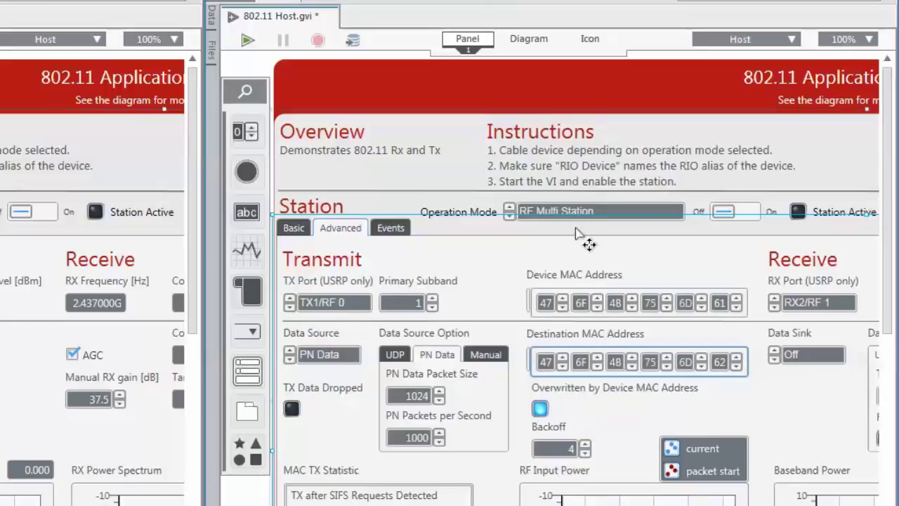
pyautogui.click(523, 210)
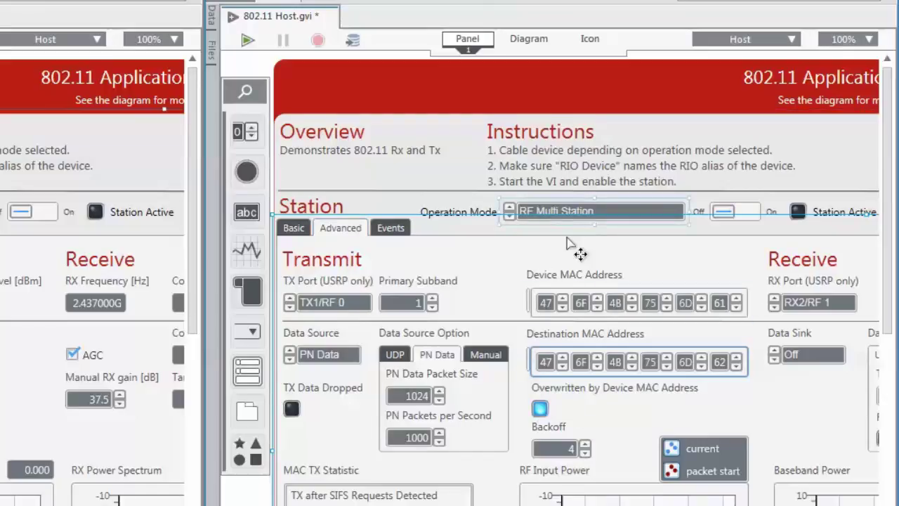
pyautogui.click(570, 346)
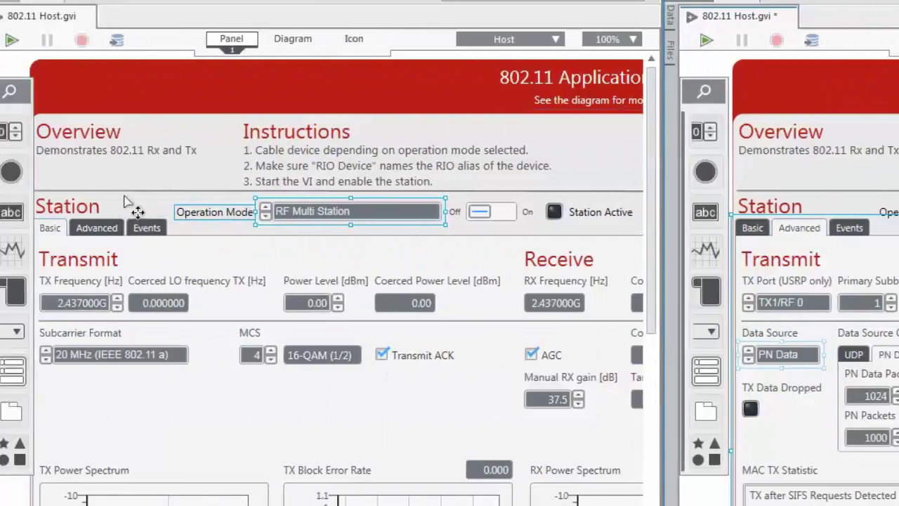
pyautogui.click(96, 228)
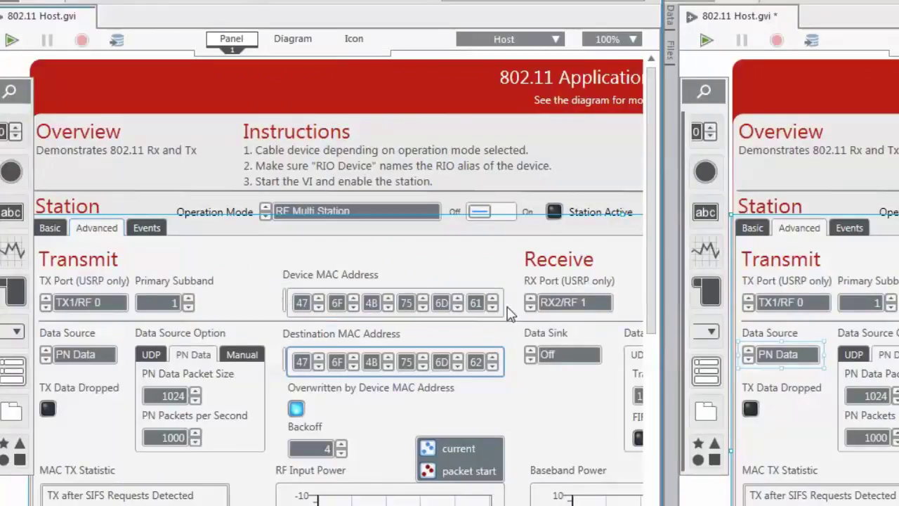
pyautogui.click(473, 307)
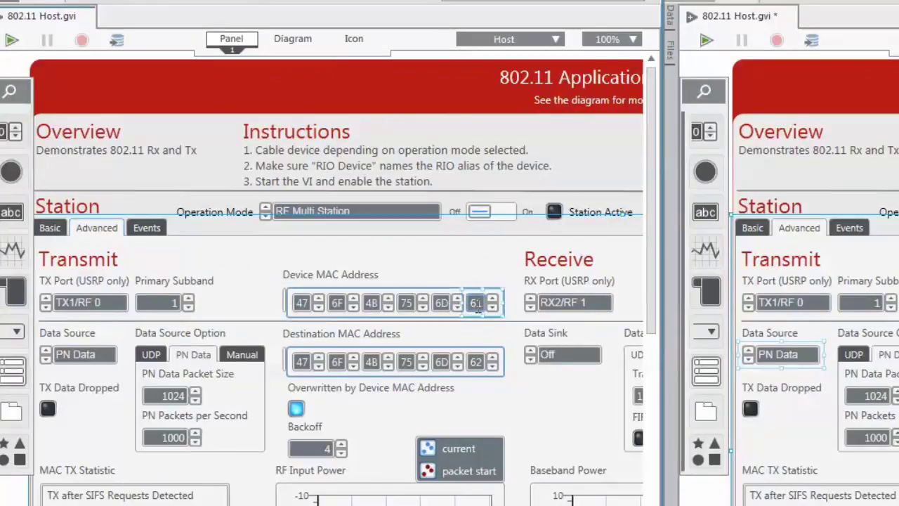
pyautogui.click(477, 361)
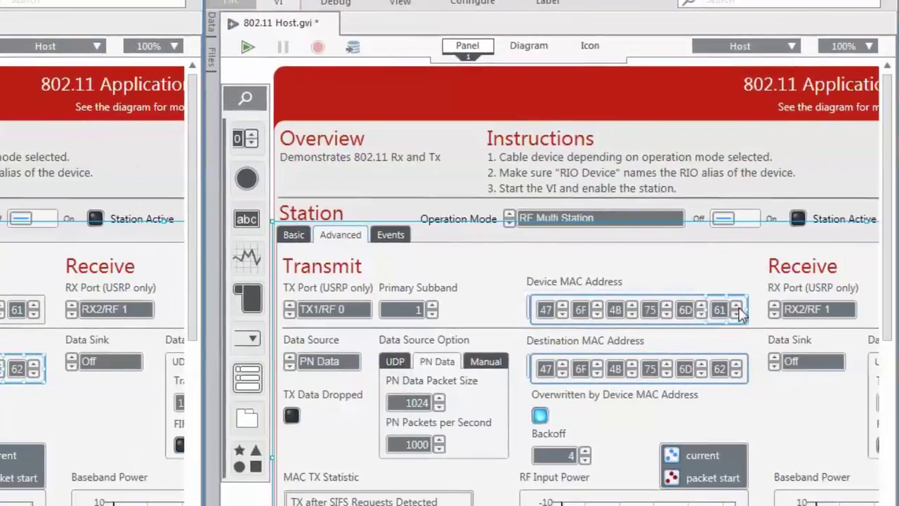
# - Set the second host's device MAC last byte to 62 and destination MAC last byte to 61
pyautogui.click(740, 314)
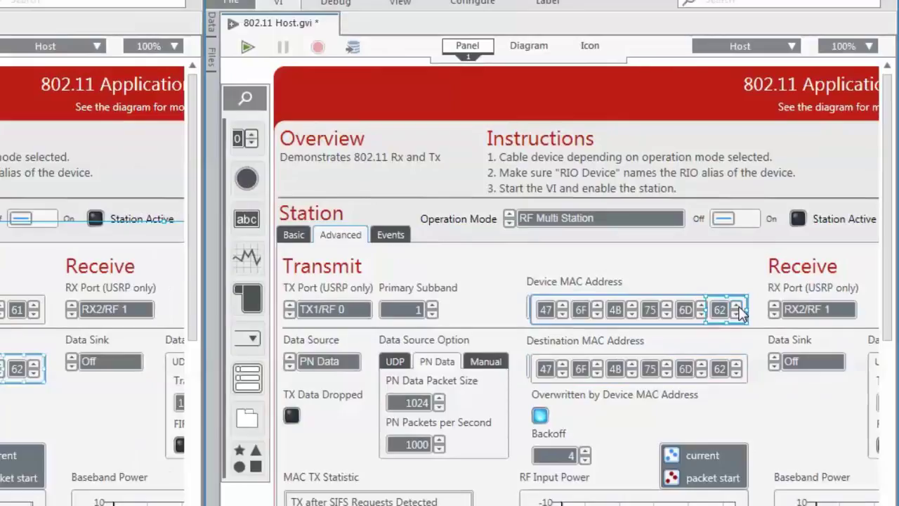
pyautogui.click(530, 372)
pyautogui.click(680, 362)
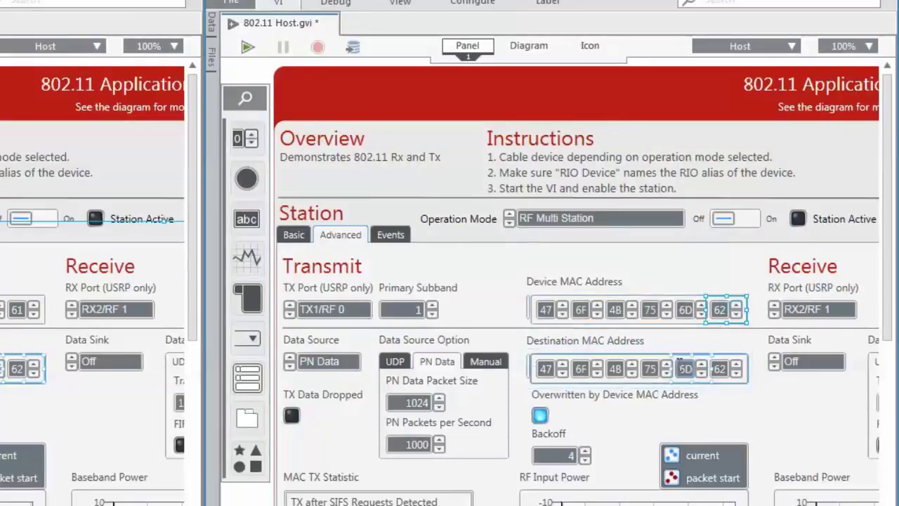
pyautogui.click(331, 367)
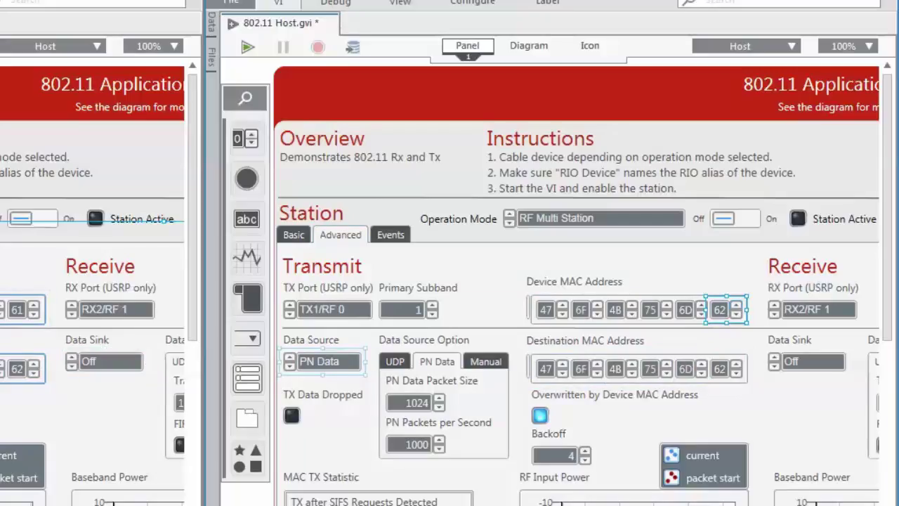
pyautogui.click(464, 370)
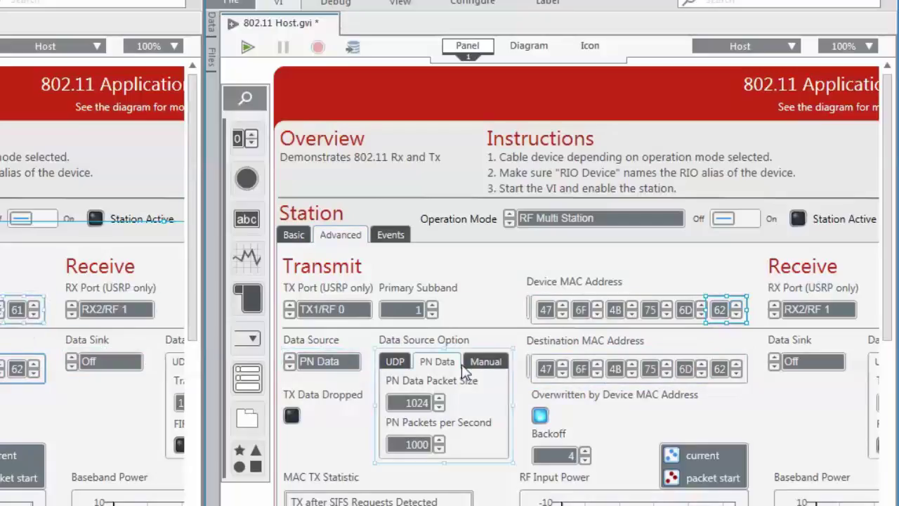
pyautogui.click(736, 373)
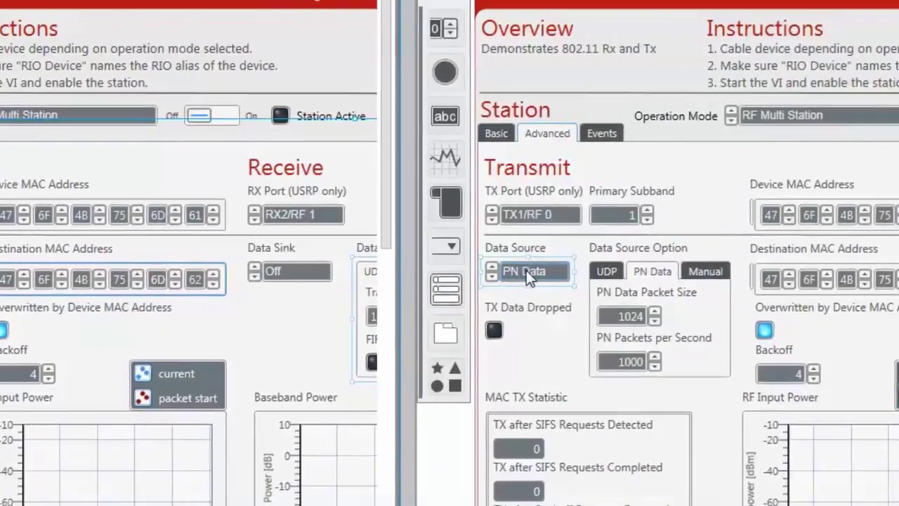
# - Set the second host's transmit Data Source to Manual
pyautogui.click(807, 273)
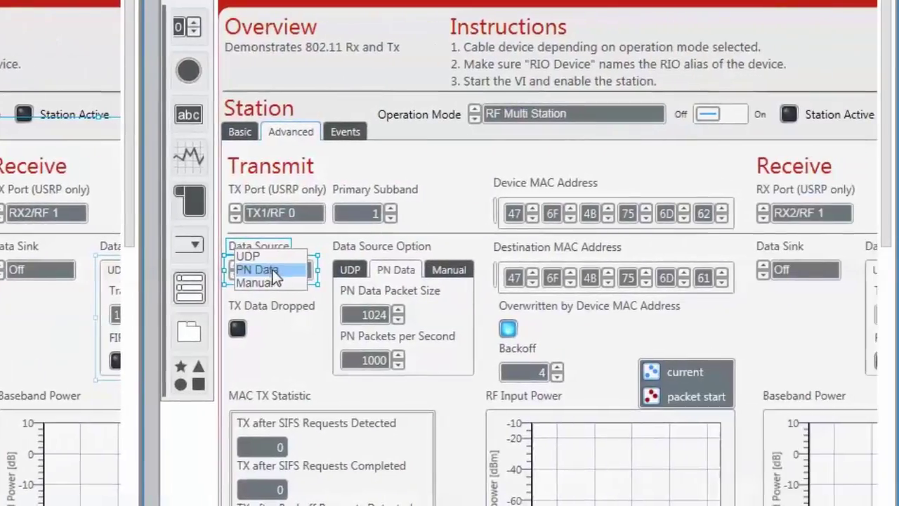
pyautogui.click(278, 282)
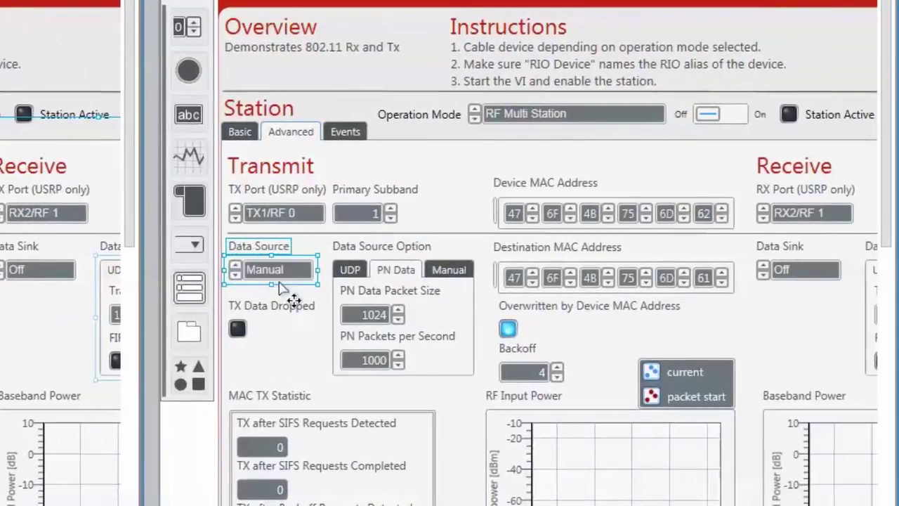
pyautogui.click(438, 269)
pyautogui.click(385, 299)
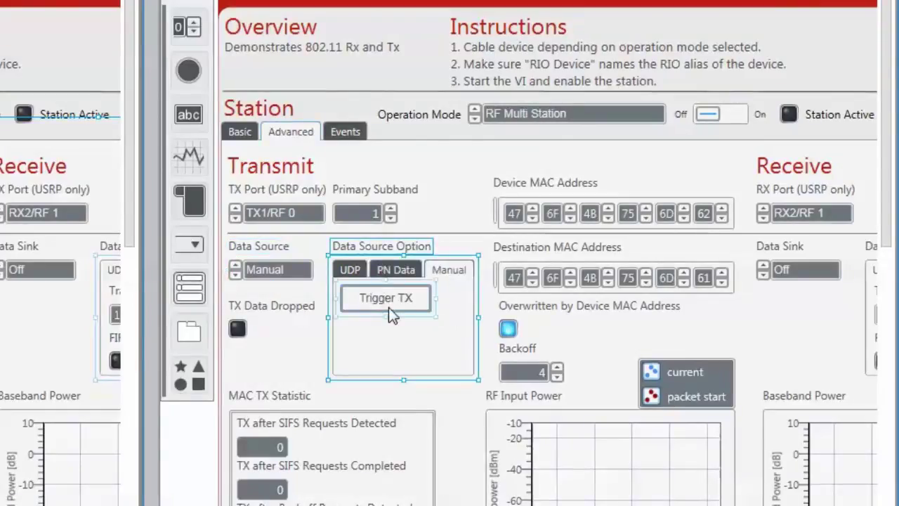
pyautogui.click(395, 270)
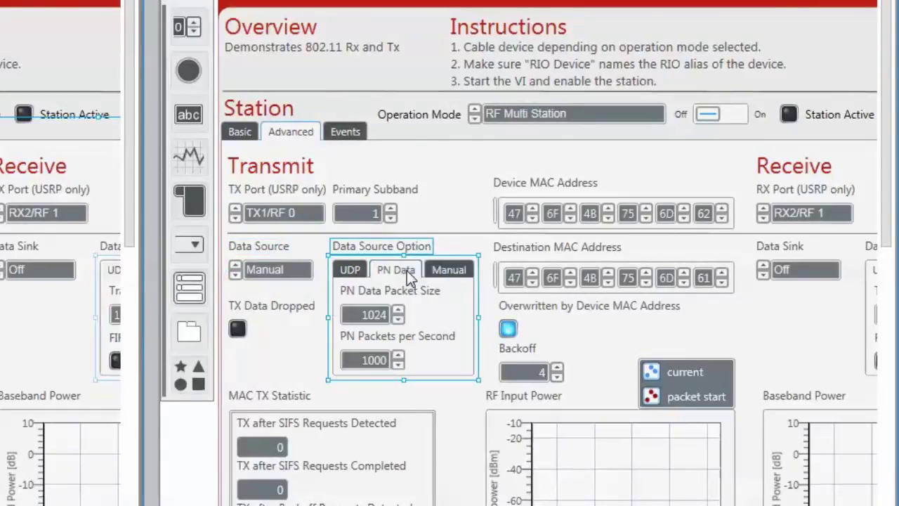
pyautogui.click(290, 278)
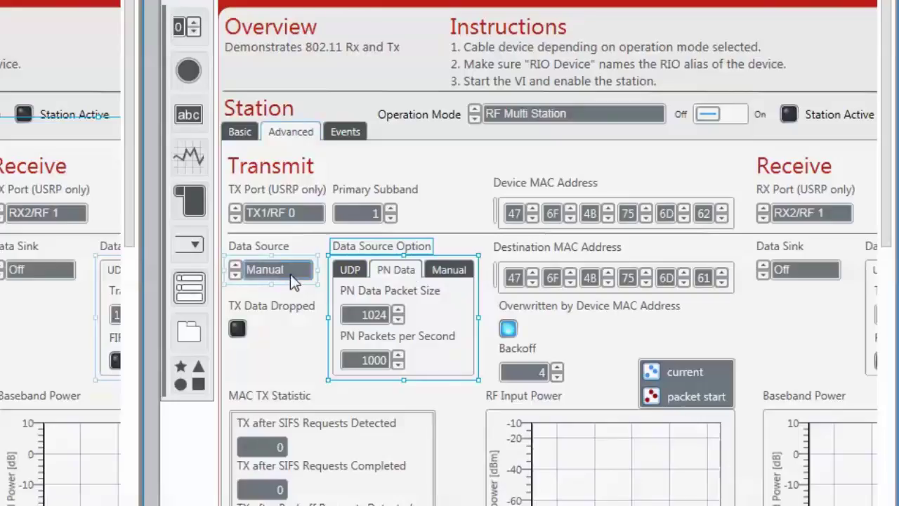
pyautogui.click(298, 355)
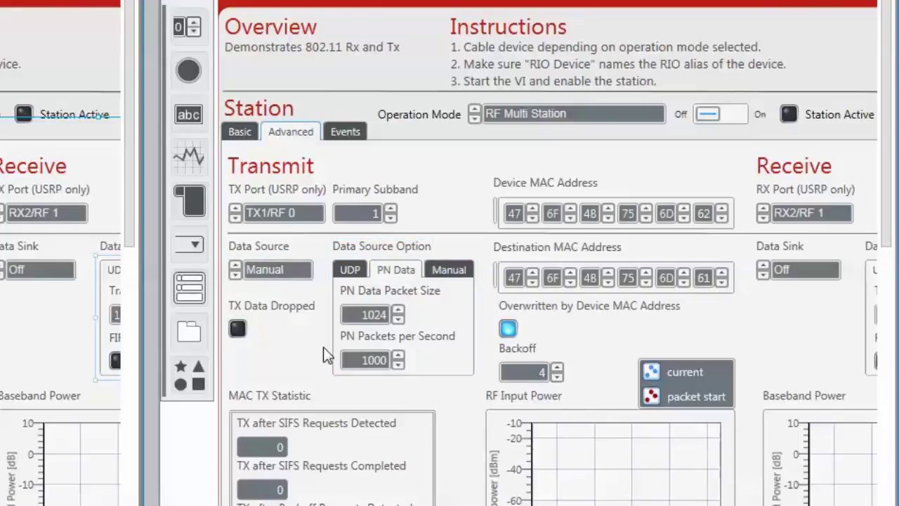
# - Raise the UDP Receive Port from 12345 to 12355 with the spinner
pyautogui.click(349, 274)
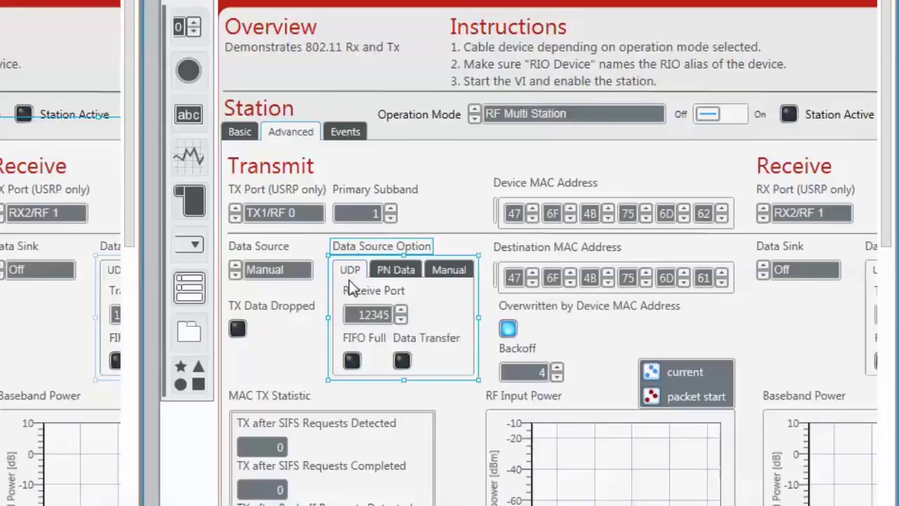
pyautogui.click(356, 295)
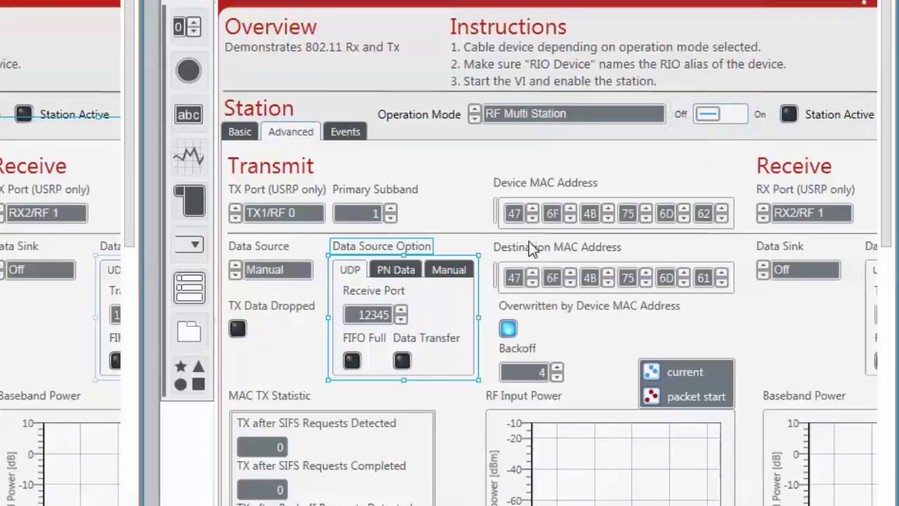
pyautogui.click(359, 314)
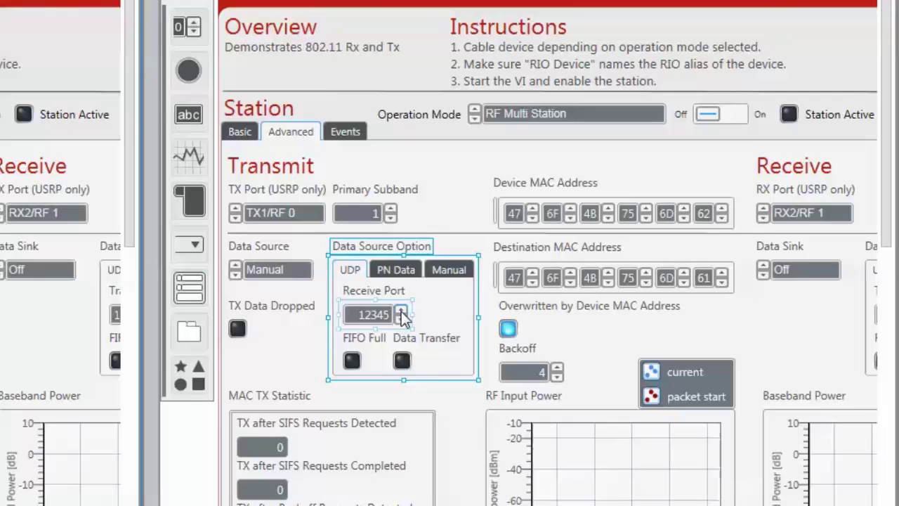
pyautogui.click(401, 314)
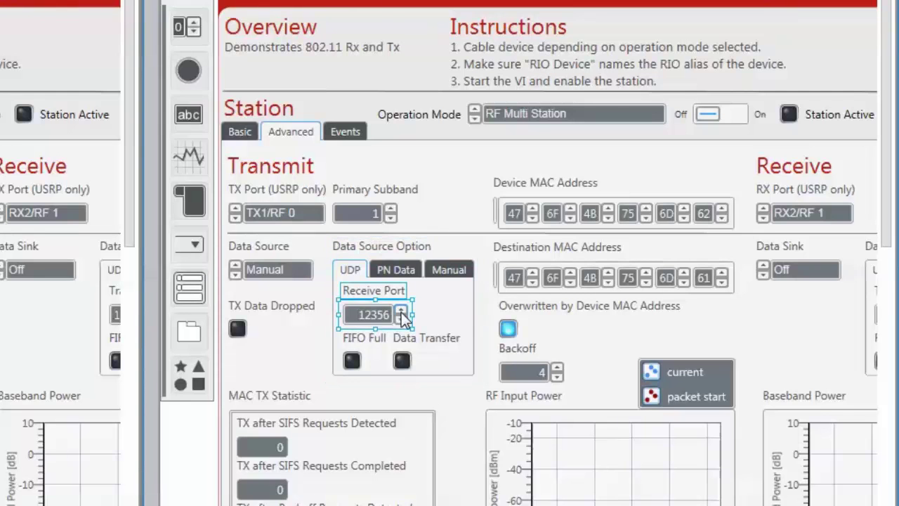
pyautogui.click(402, 311)
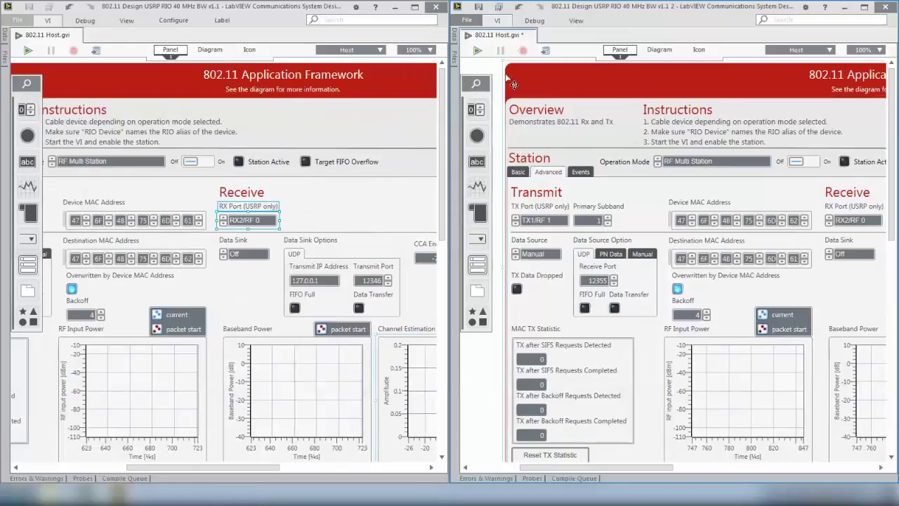
# - Run the second host VI, then the first, until RIO1 and RIO2 show Device Ready
pyautogui.click(477, 52)
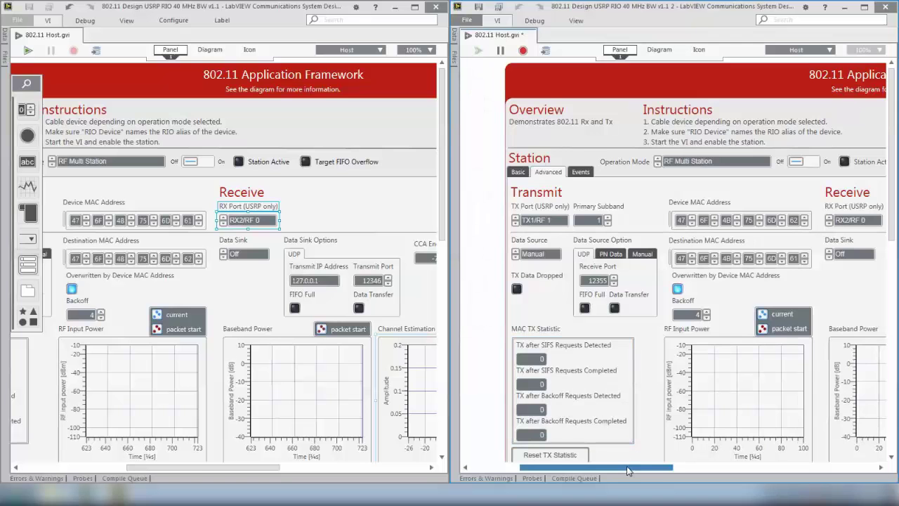
pyautogui.moveTo(627, 466); pyautogui.dragTo(773, 467)
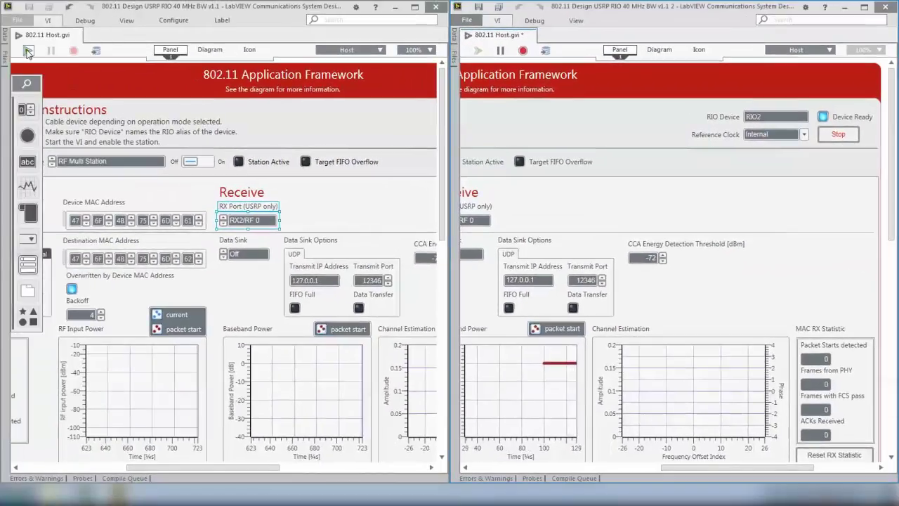
pyautogui.click(29, 51)
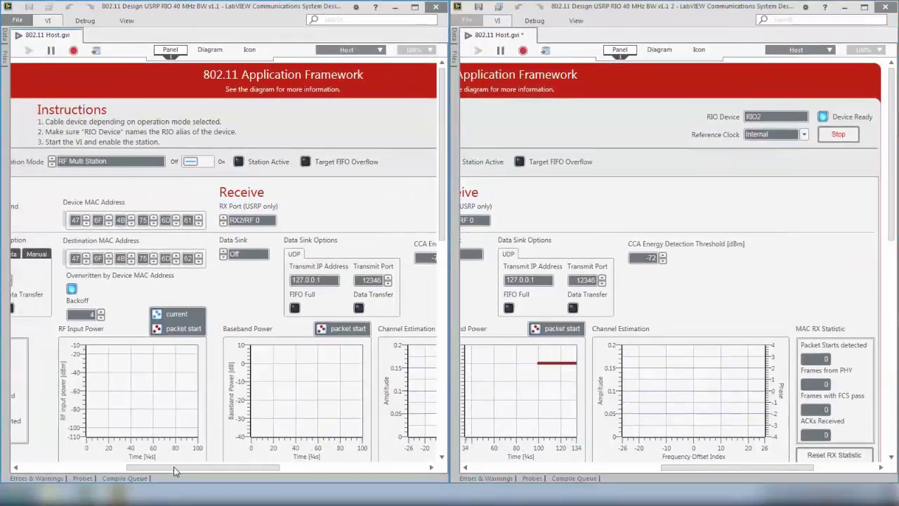
pyautogui.moveTo(174, 471); pyautogui.dragTo(256, 471)
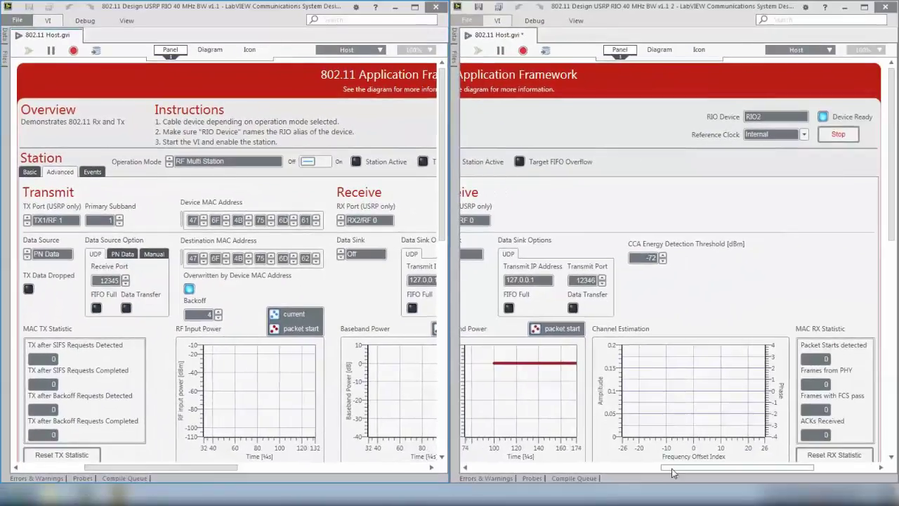
pyautogui.moveTo(672, 468); pyautogui.dragTo(543, 477)
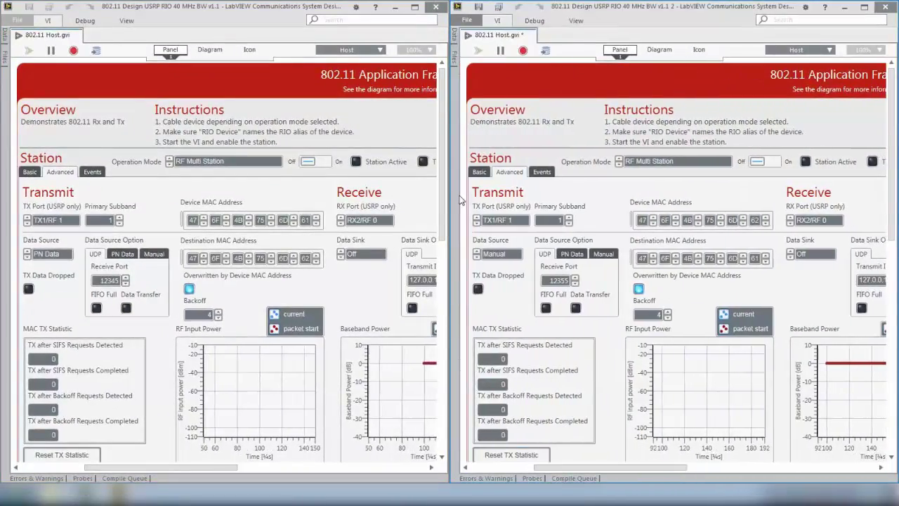
# - Show the second VI's Basic station settings
pyautogui.click(479, 171)
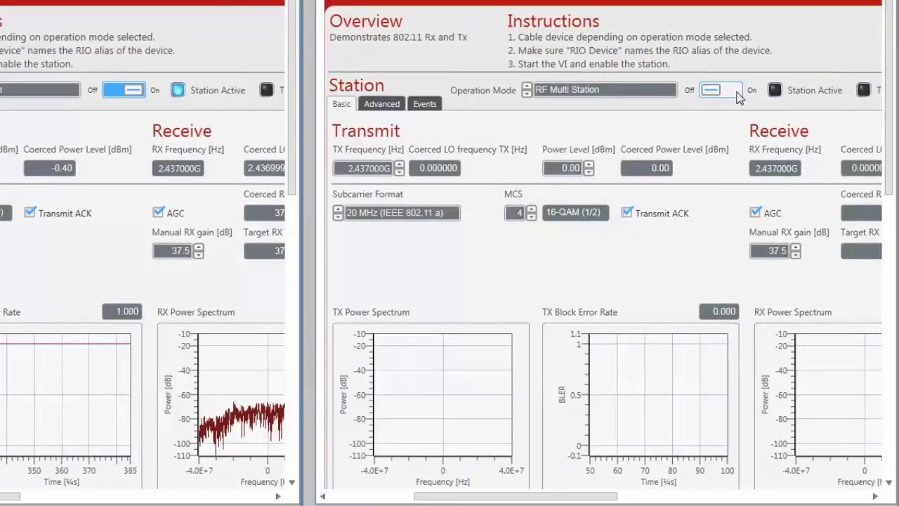
# - Switch on the second station and enable Transmit ACK
pyautogui.click(723, 90)
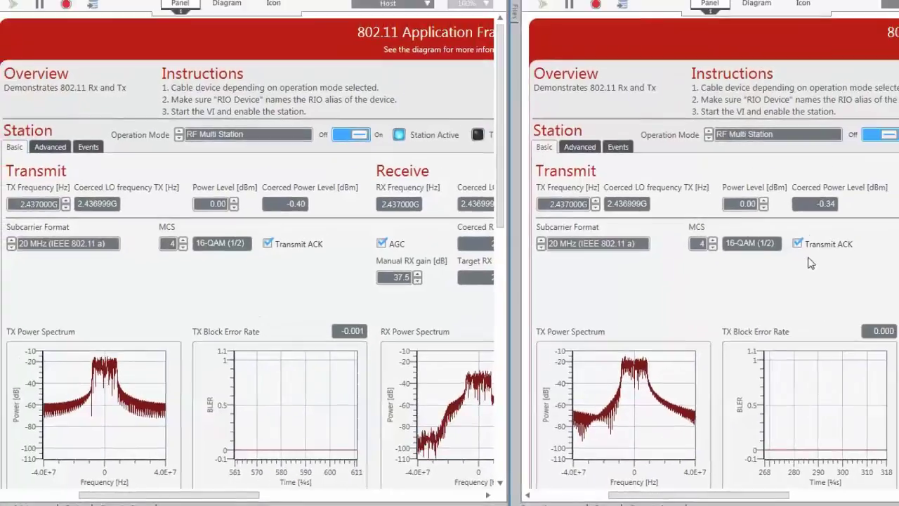
pyautogui.click(799, 247)
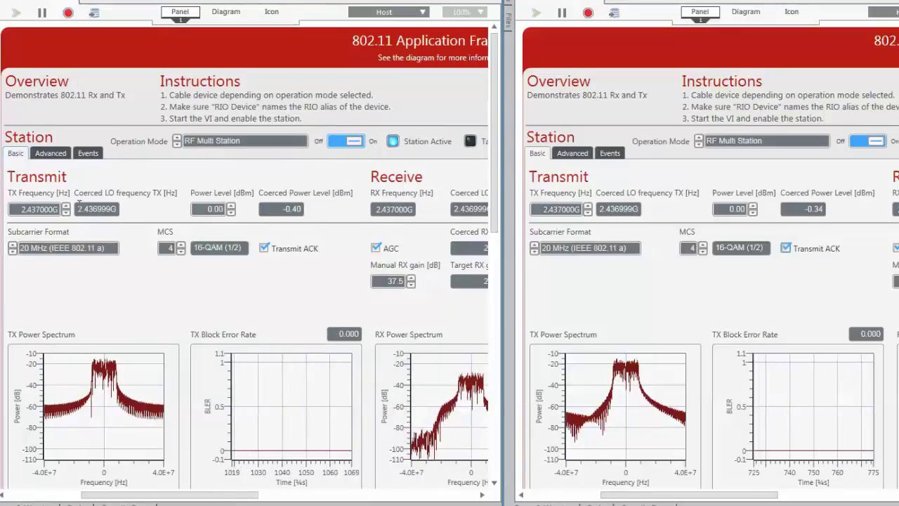
# - Set the first VI's data source to UDP on its Advanced tab
pyautogui.click(52, 156)
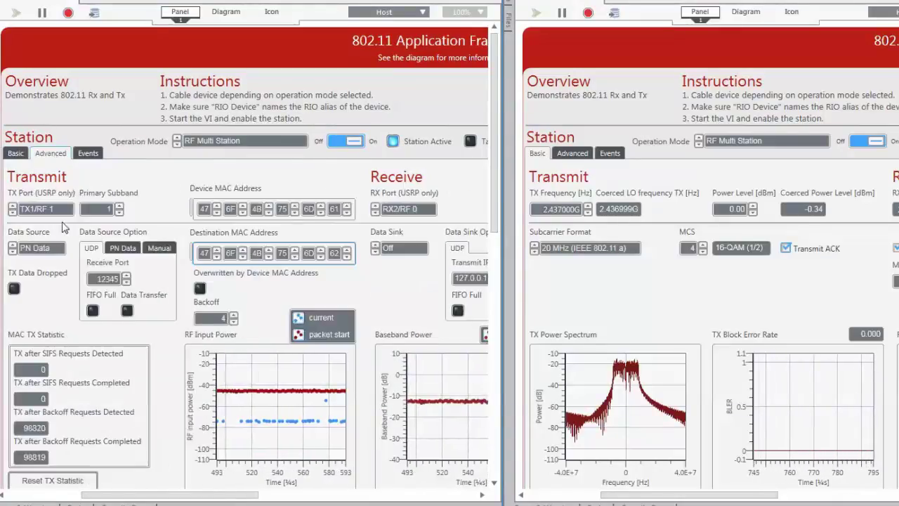
pyautogui.click(56, 251)
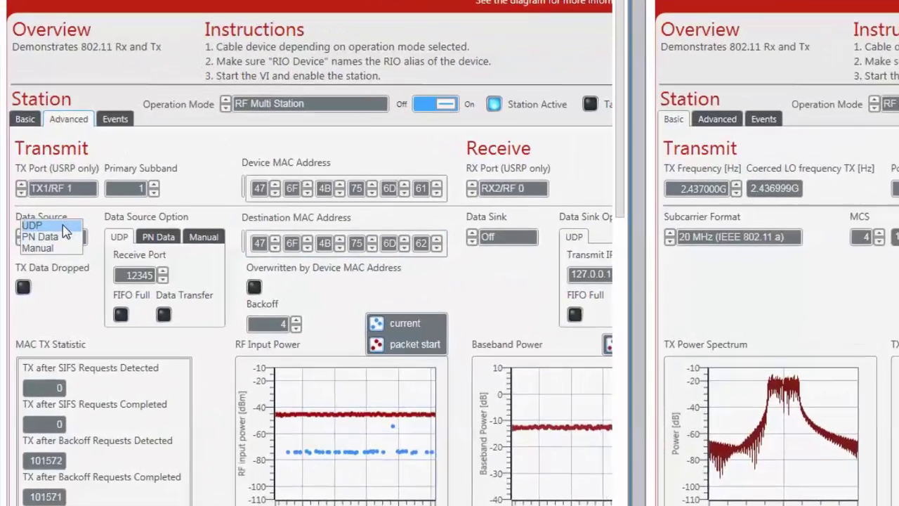
pyautogui.click(48, 242)
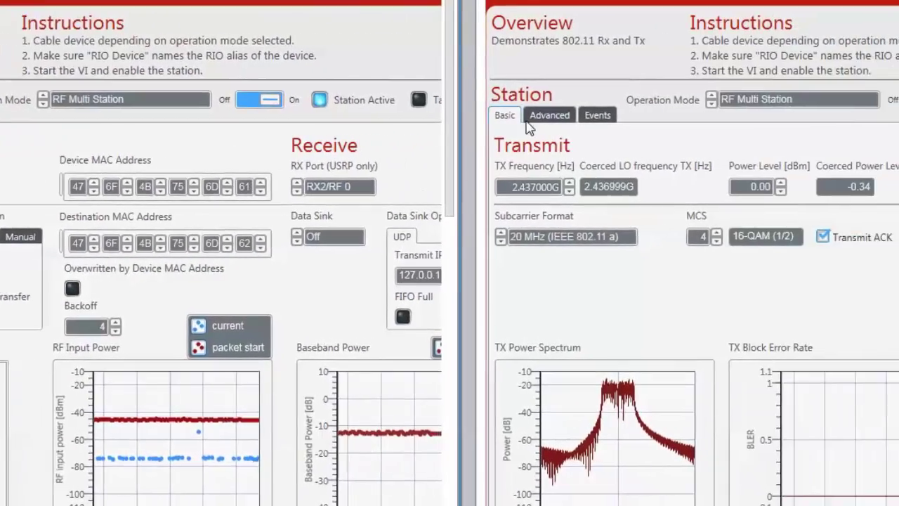
# - Keep the second VI's data source as Manual and set its data sink to UDP
pyautogui.click(528, 120)
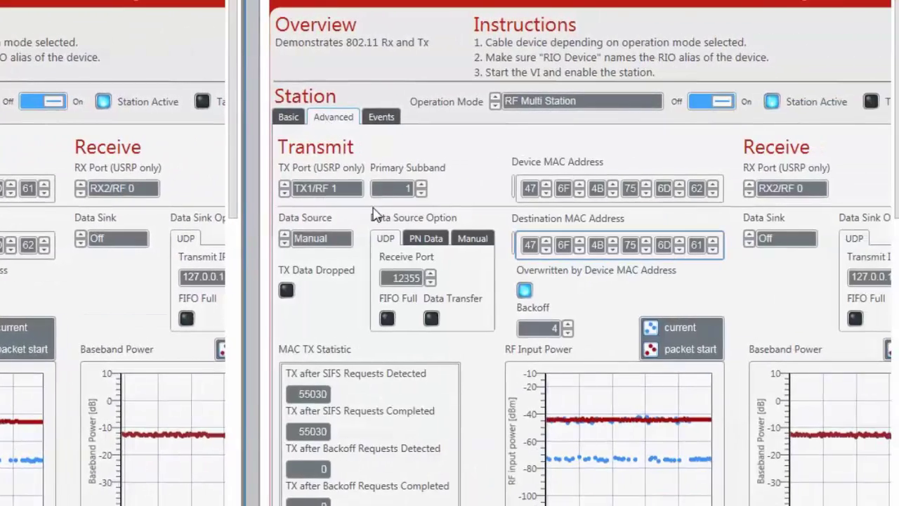
pyautogui.click(335, 239)
pyautogui.click(340, 250)
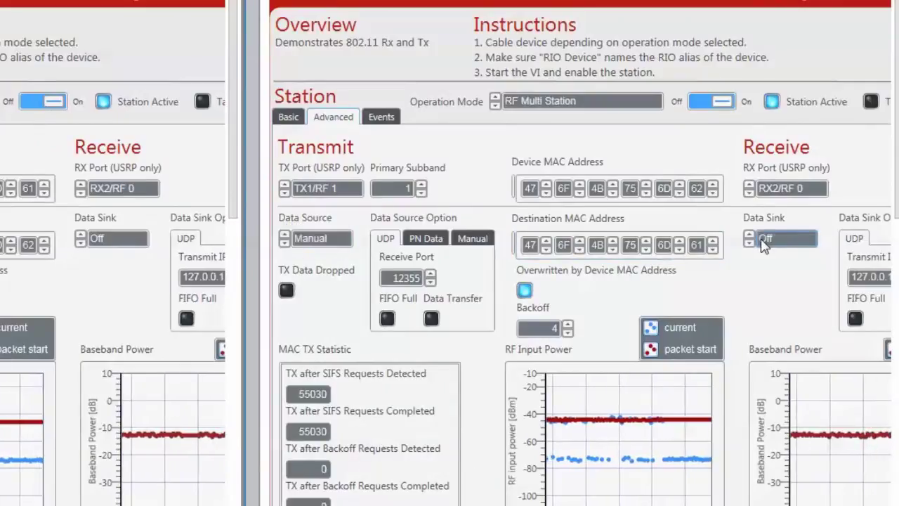
pyautogui.click(776, 238)
pyautogui.click(781, 244)
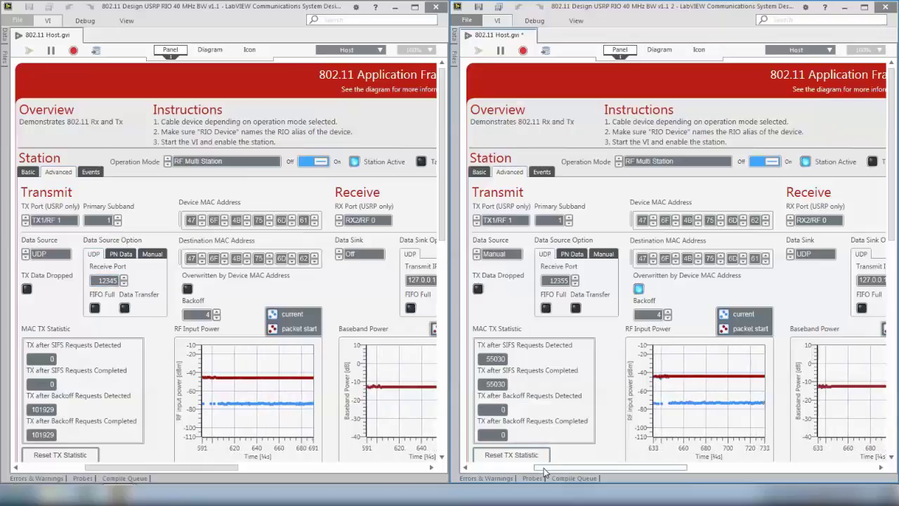
pyautogui.moveTo(545, 469); pyautogui.dragTo(622, 468)
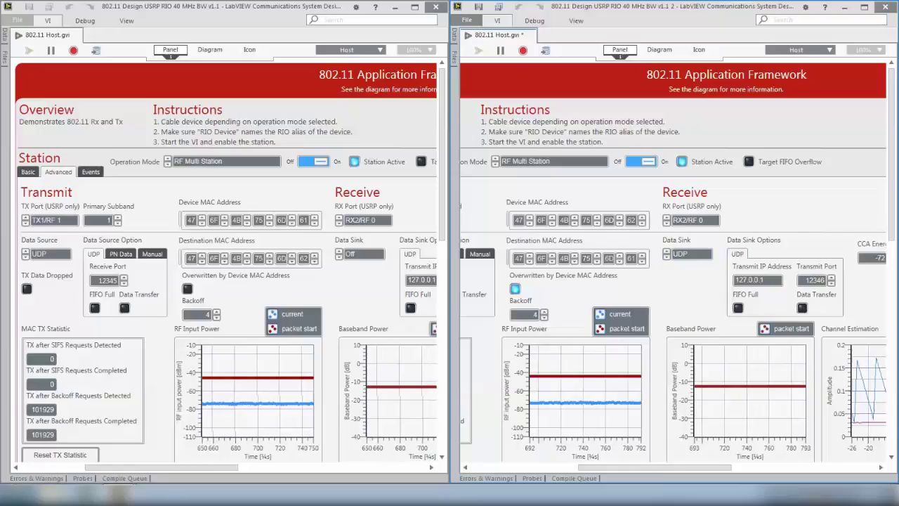
pyautogui.moveTo(666, 469); pyautogui.dragTo(585, 469)
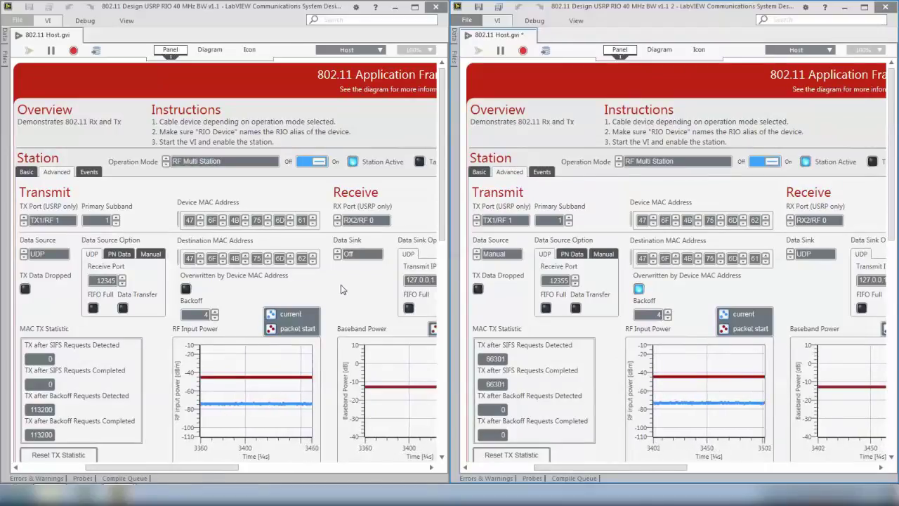
pyautogui.hotkey('alt', 'Tab')
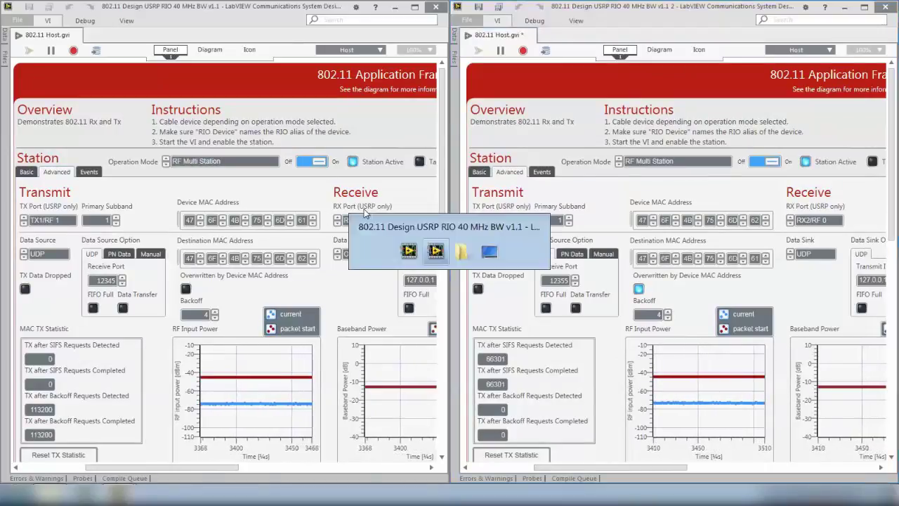
# - Run Stream Video 802.11.bat from the Video Demo folder and minimize the folder window
pyautogui.hotkey('alt', 'Tab')
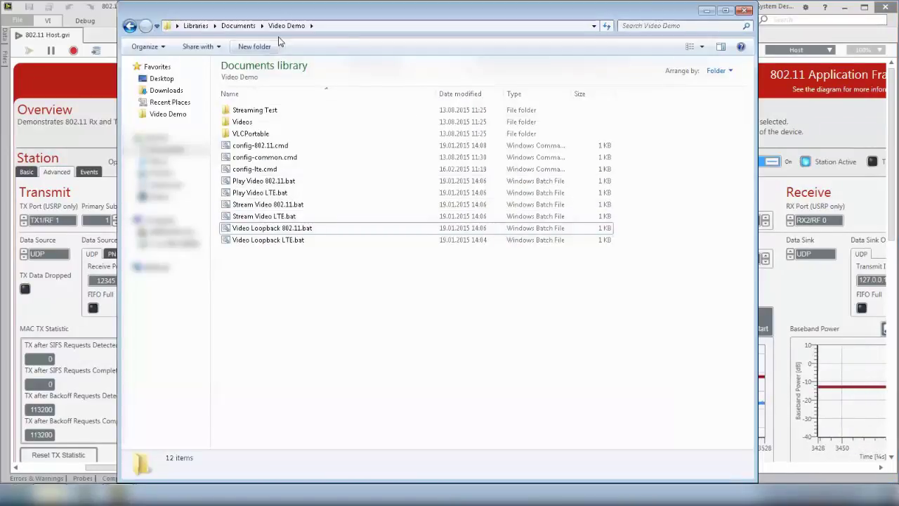
pyautogui.doubleClick(267, 205)
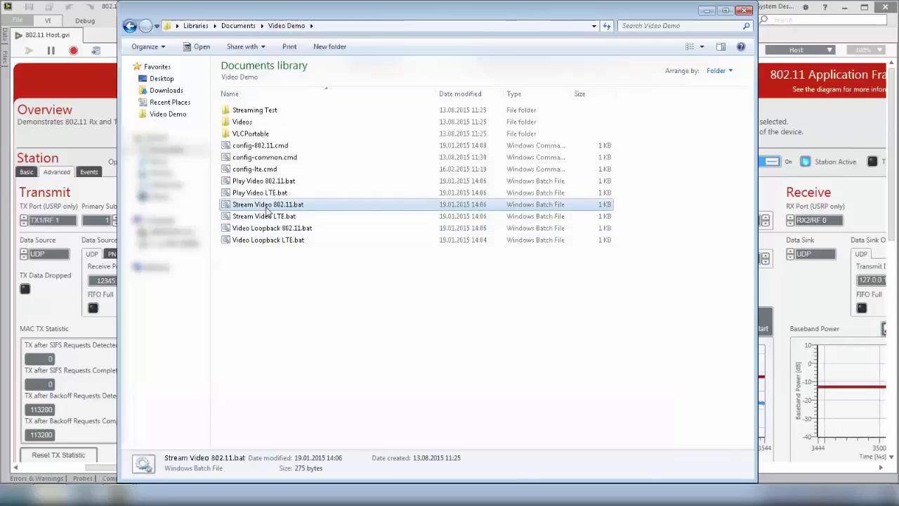
pyautogui.click(707, 12)
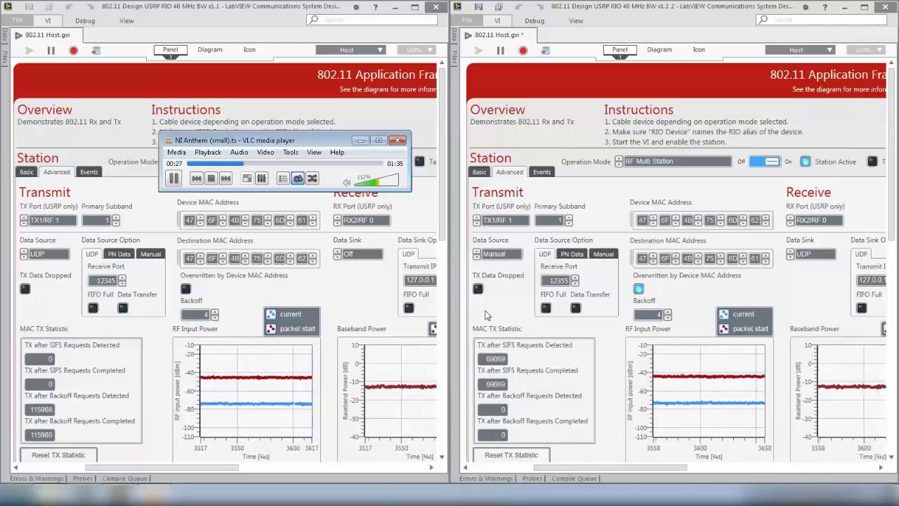
# - Show the Basic tab on both hosts and bring the second host's RX constellation and throughput into view
pyautogui.click(28, 173)
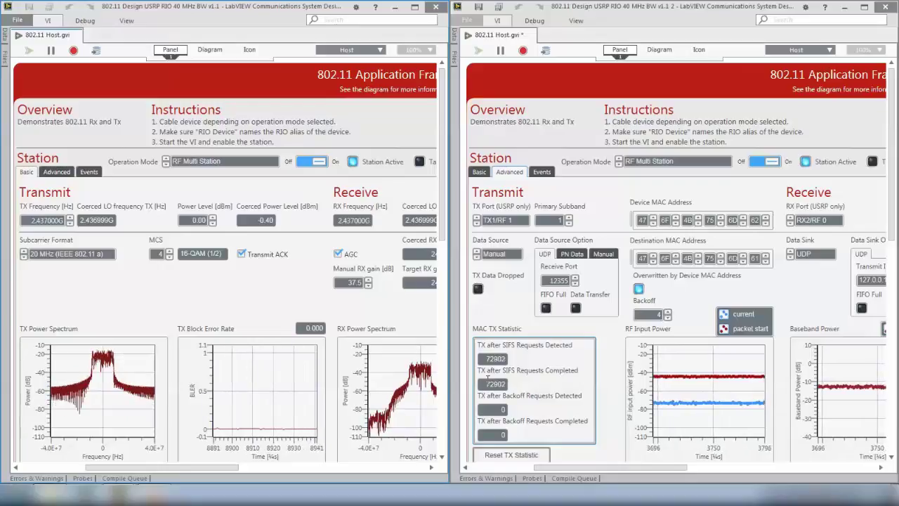
pyautogui.click(483, 172)
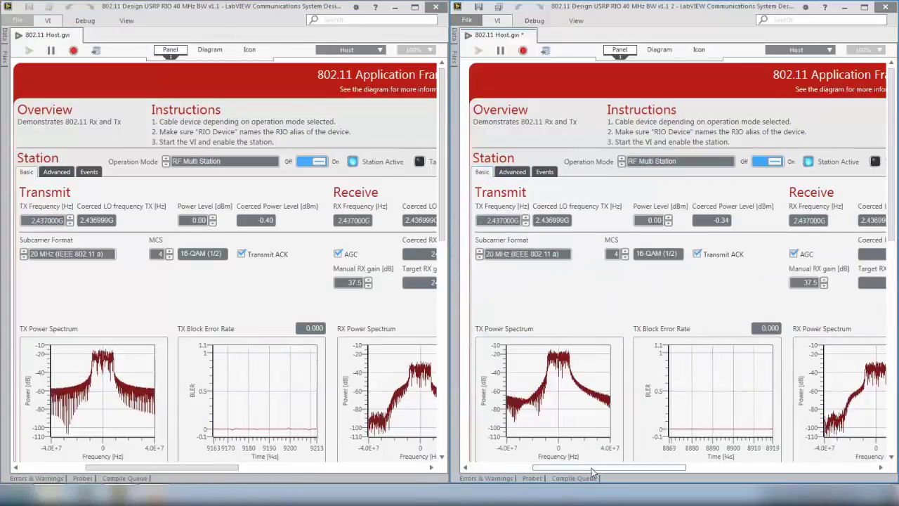
pyautogui.moveTo(591, 468); pyautogui.dragTo(678, 476)
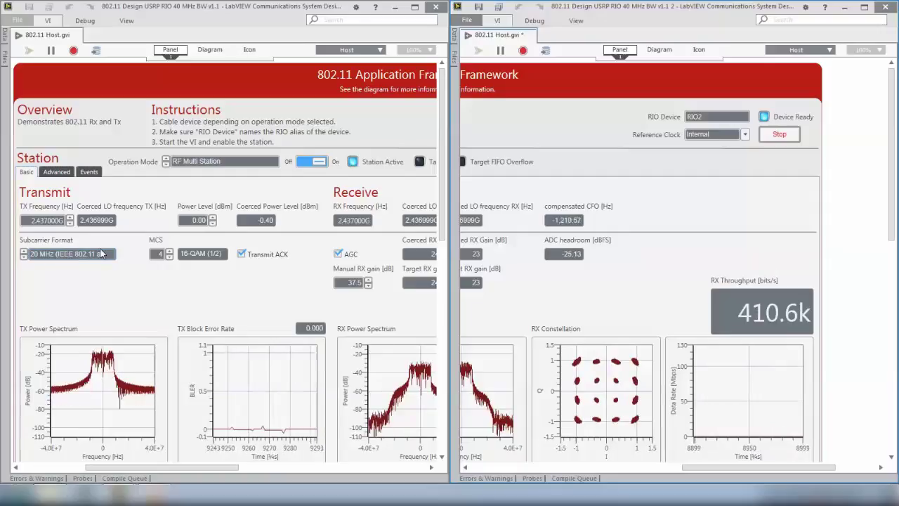
# - Raise the first host's MCS from 4 to 6 for 64-QAM at rate 2/3
pyautogui.click(169, 252)
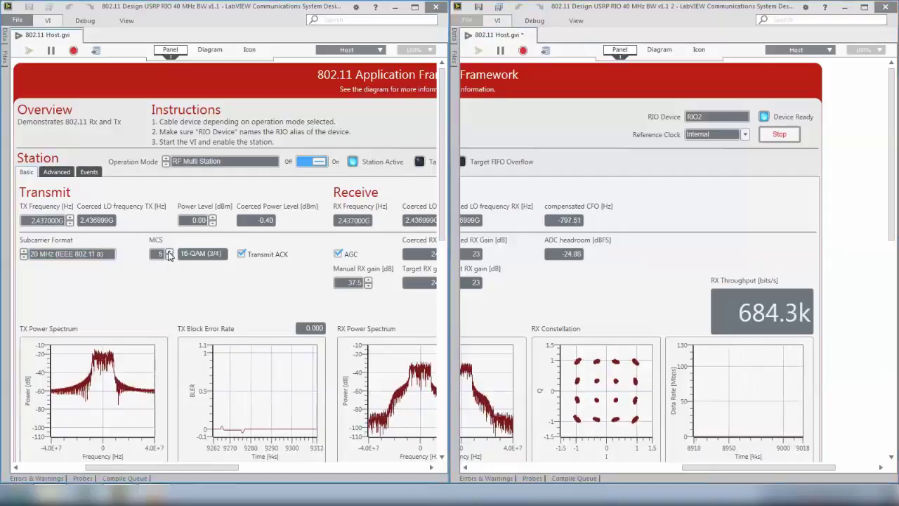
pyautogui.click(169, 252)
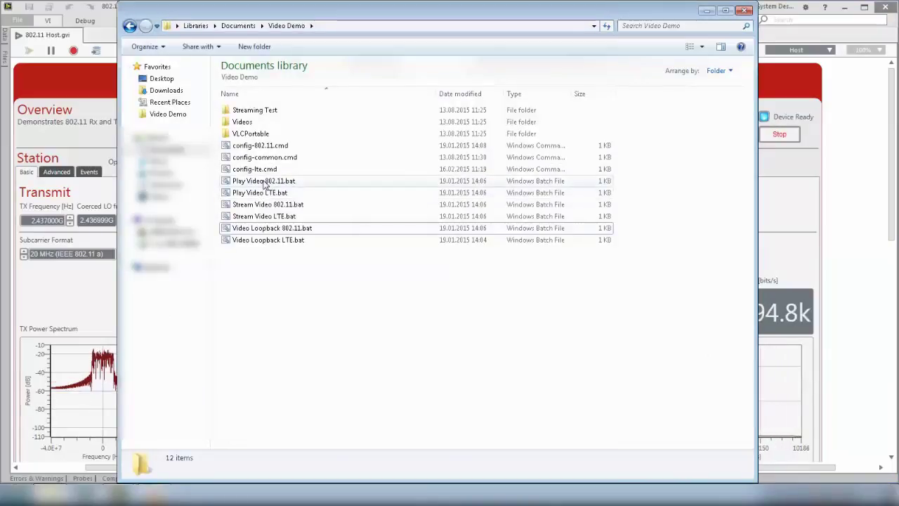
# - Run Play Video 802.11.bat so VLC plays udp://:12346, then close the Video Demo folder
pyautogui.click(267, 181)
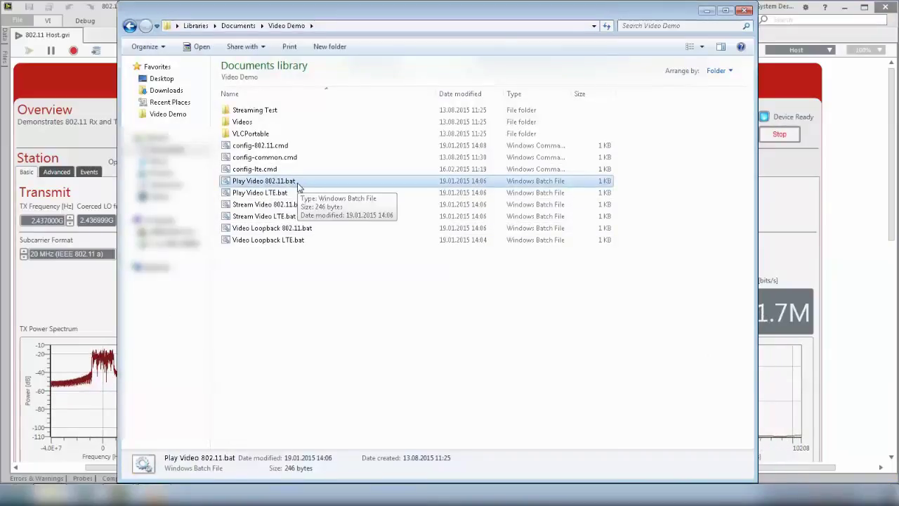
pyautogui.doubleClick(298, 186)
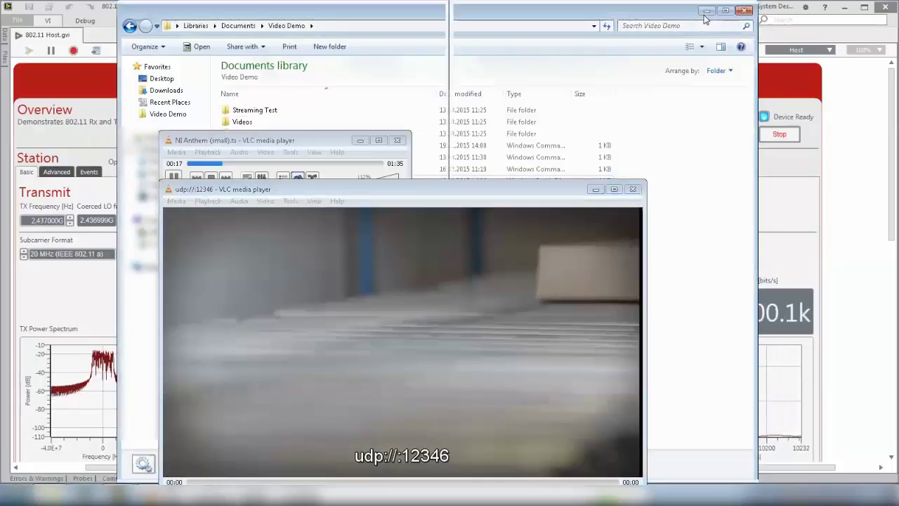
pyautogui.click(744, 11)
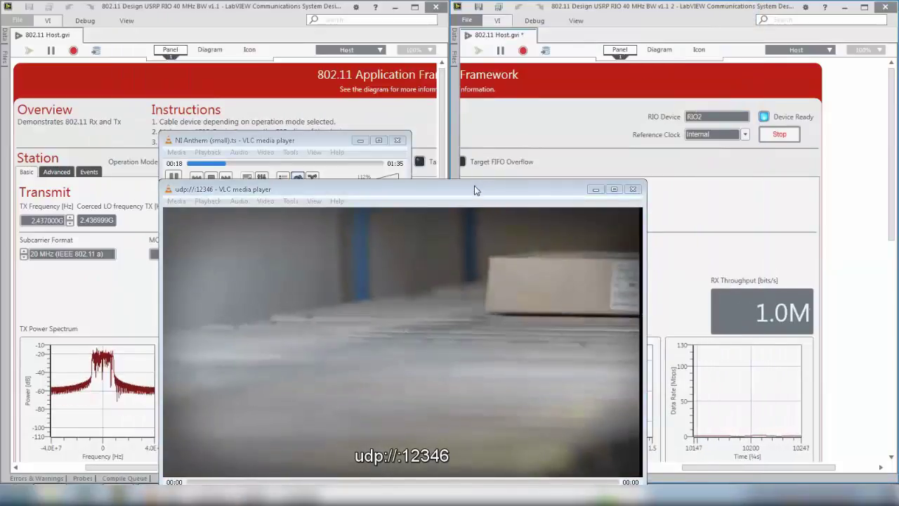
pyautogui.moveTo(475, 188); pyautogui.dragTo(344, 112)
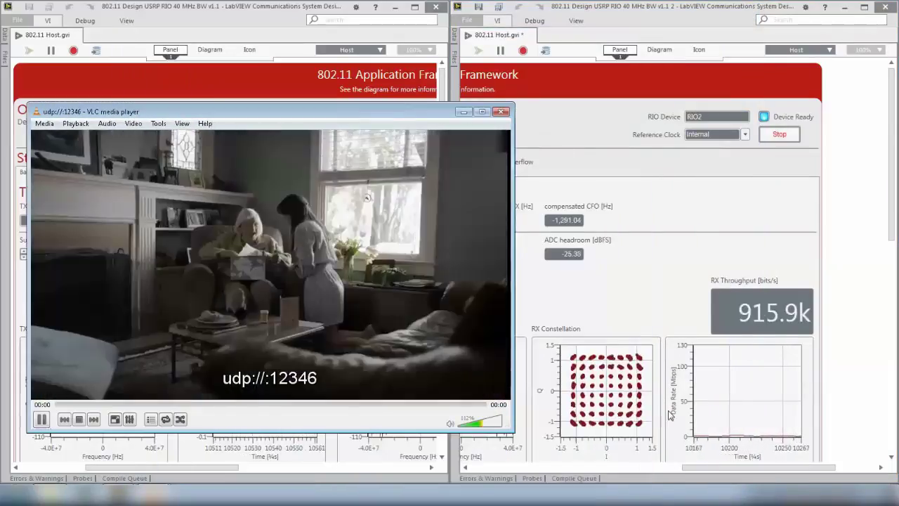
pyautogui.moveTo(709, 468); pyautogui.dragTo(544, 463)
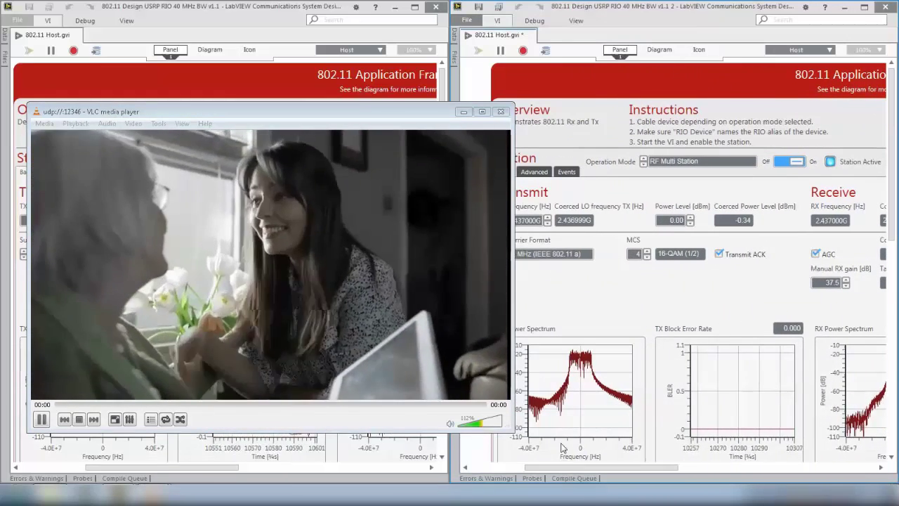
# - Toggle the second host's station switch and set its Advanced Data Sink to Off, then back to UDP
pyautogui.click(787, 161)
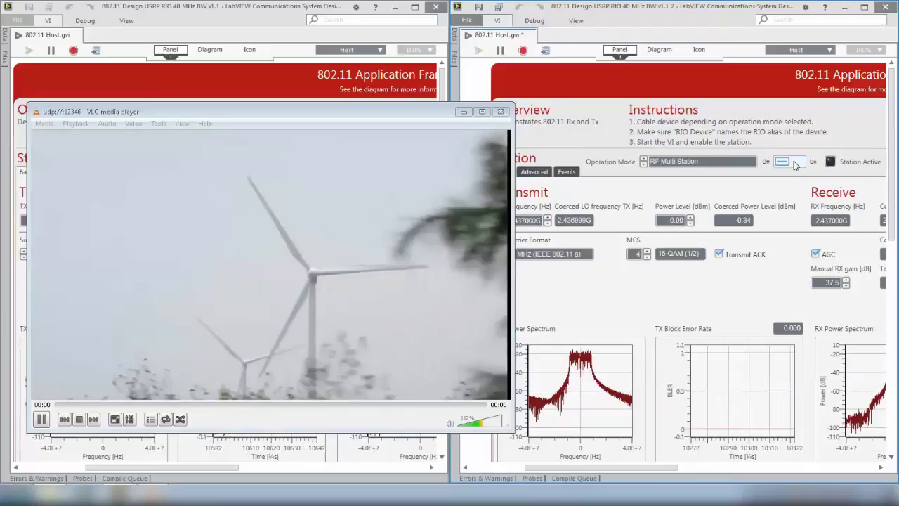
pyautogui.click(533, 171)
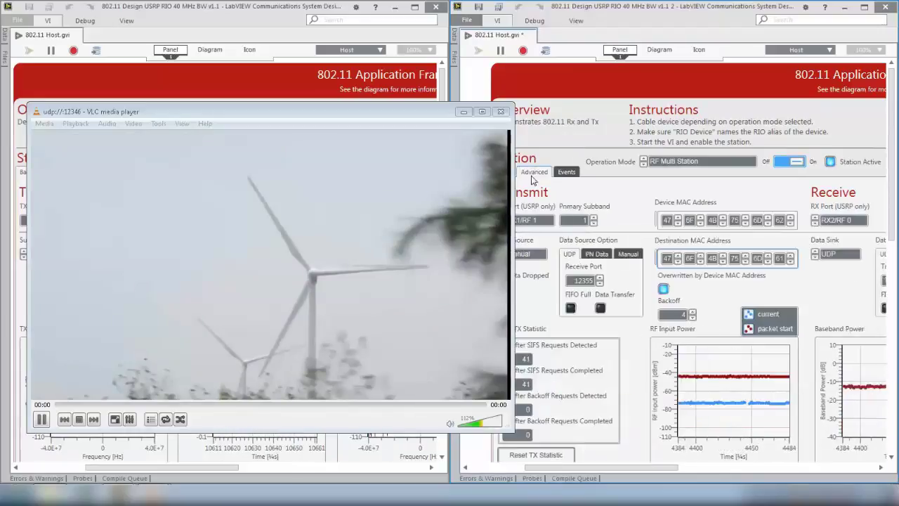
pyautogui.moveTo(550, 463); pyautogui.dragTo(600, 465)
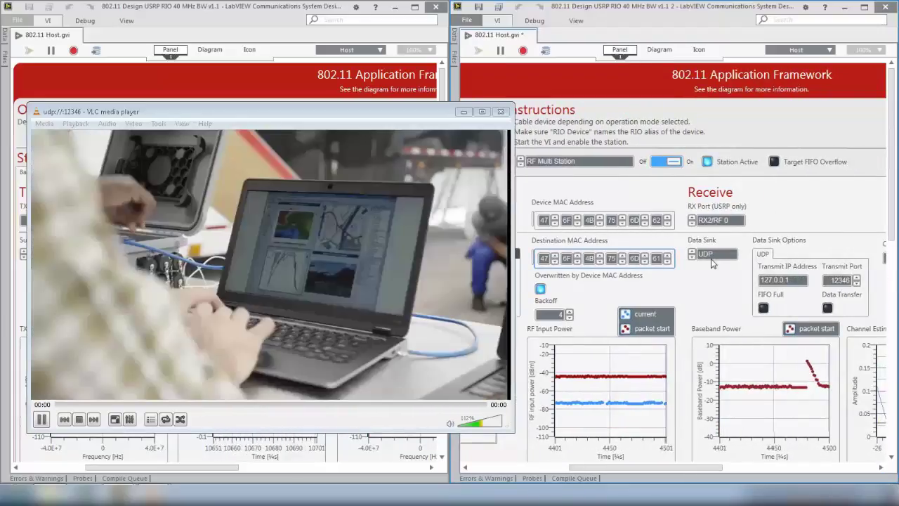
pyautogui.click(713, 254)
pyautogui.click(715, 251)
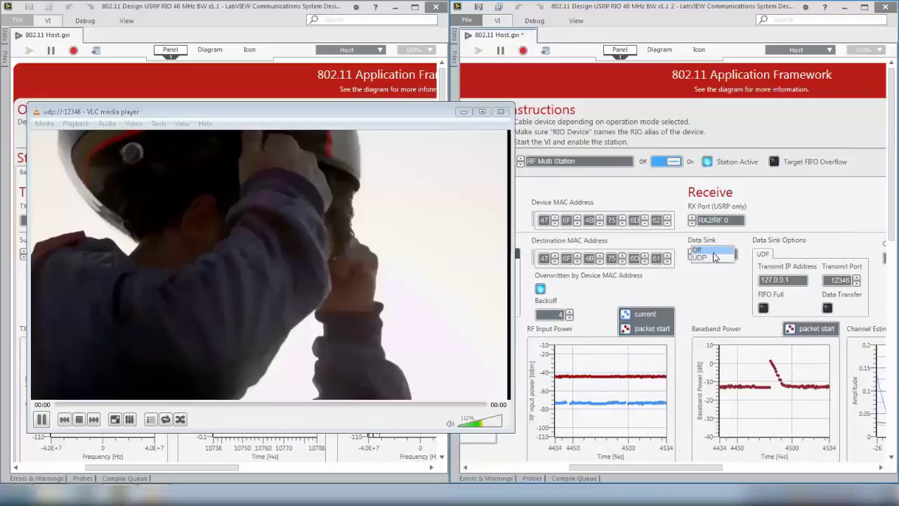
pyautogui.click(712, 257)
pyautogui.moveTo(315, 106); pyautogui.dragTo(326, 133)
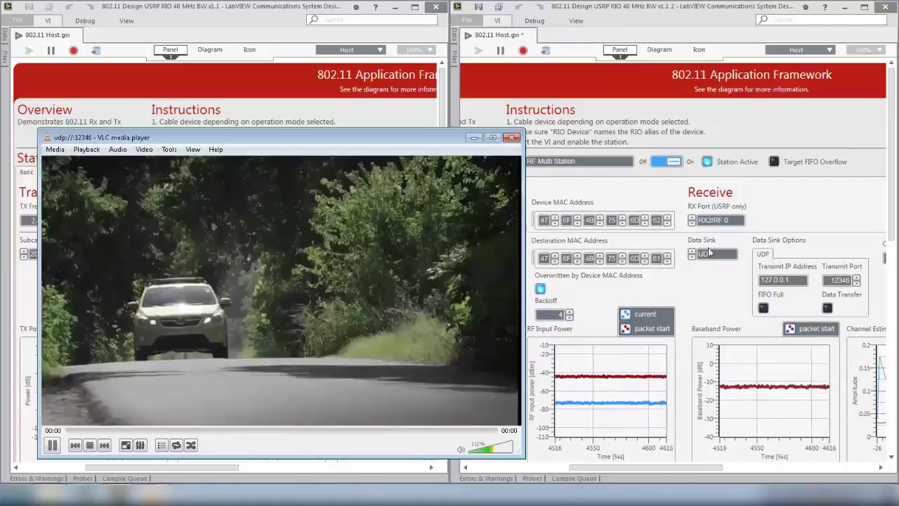
# - Move the udp VLC player window playing NI Anthem (small).ts to the screen's lower right
pyautogui.moveTo(68, 140); pyautogui.dragTo(823, 305)
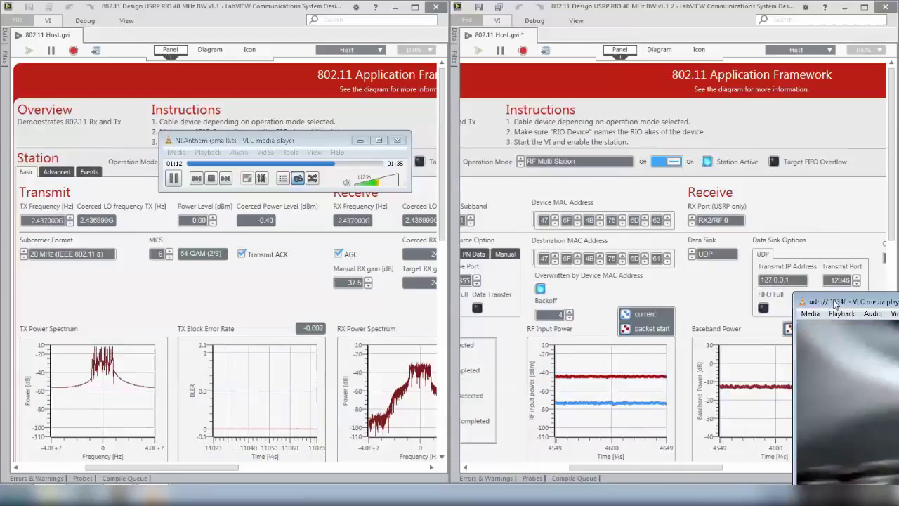